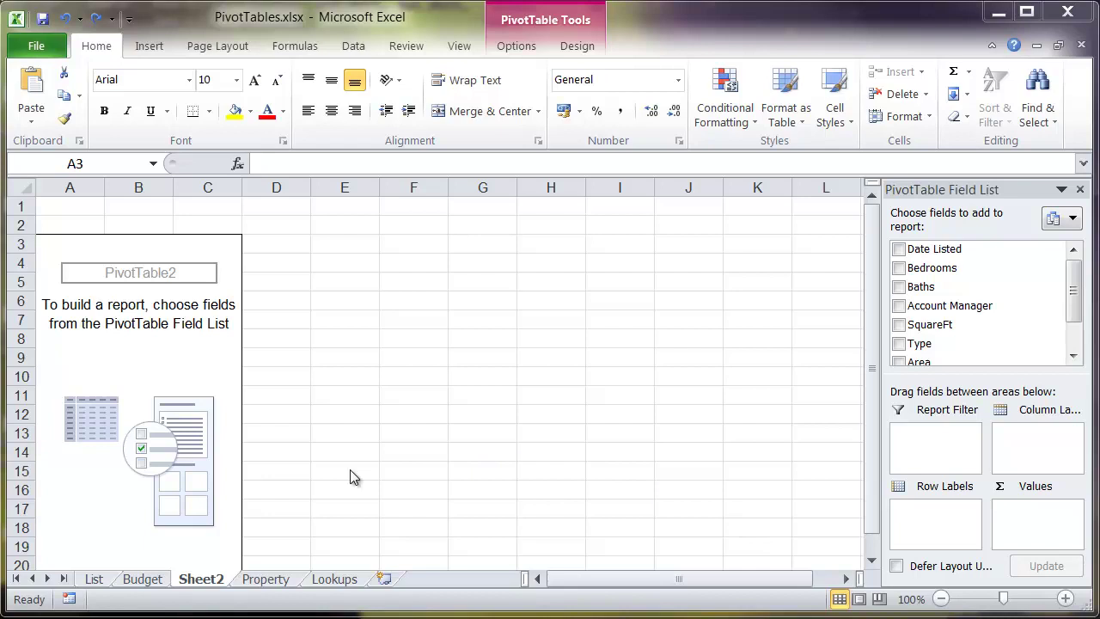
# Step: Switch to the Property sheet to review the listings data from Date Listed to ListPrice
pyautogui.click(265, 579)
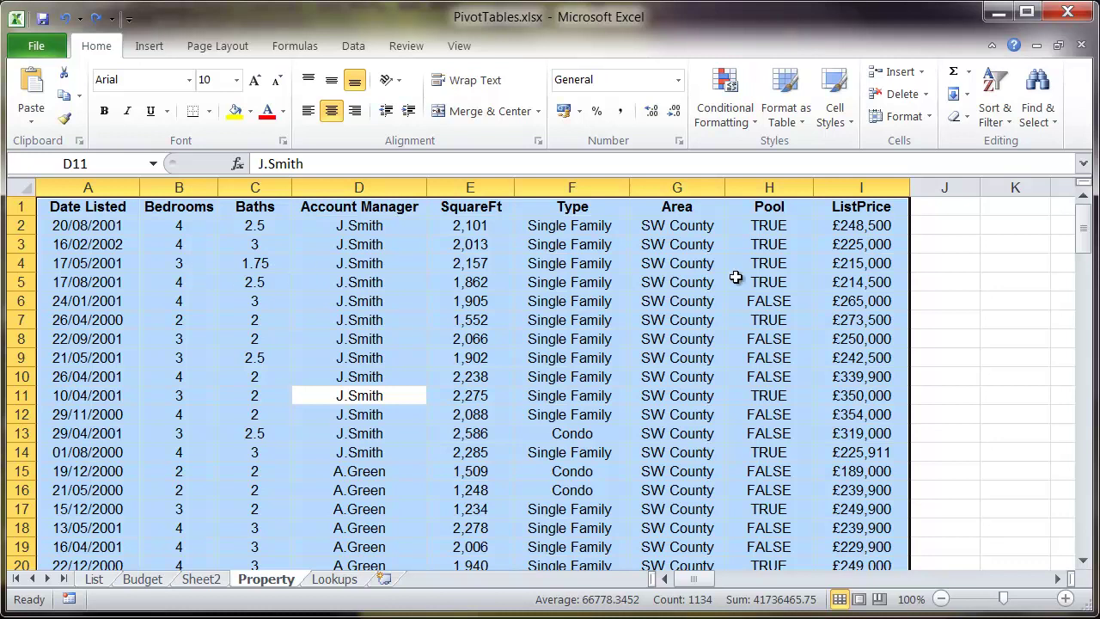
# Step: Select the ListPrice column, then add ListPrice to the Sheet2 PivotTable as Sum of ListPrice
pyautogui.click(864, 187)
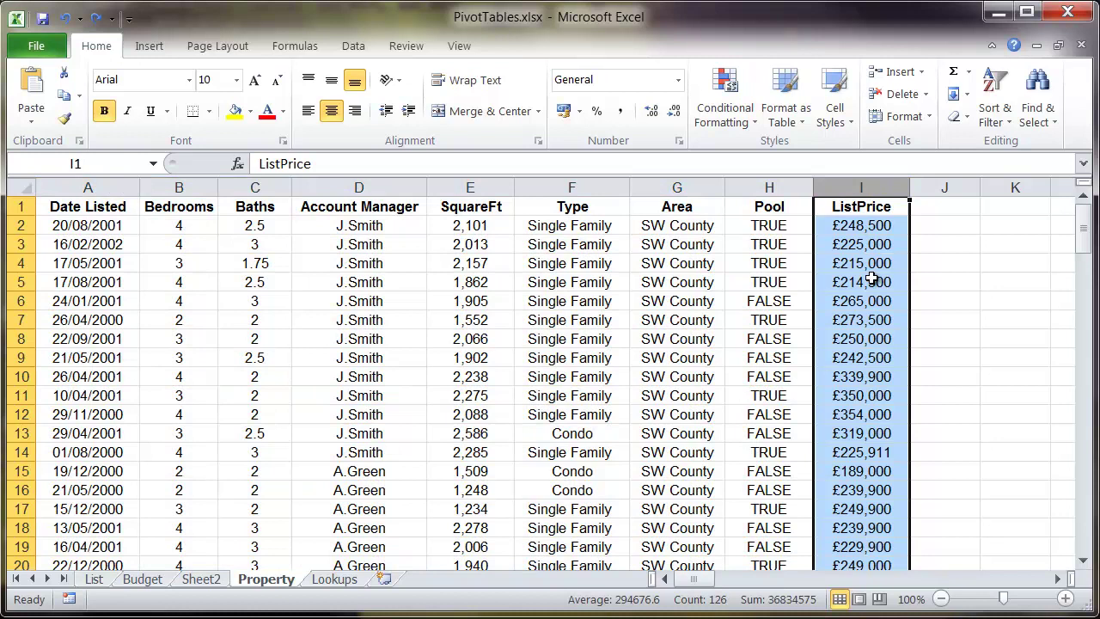
pyautogui.click(201, 579)
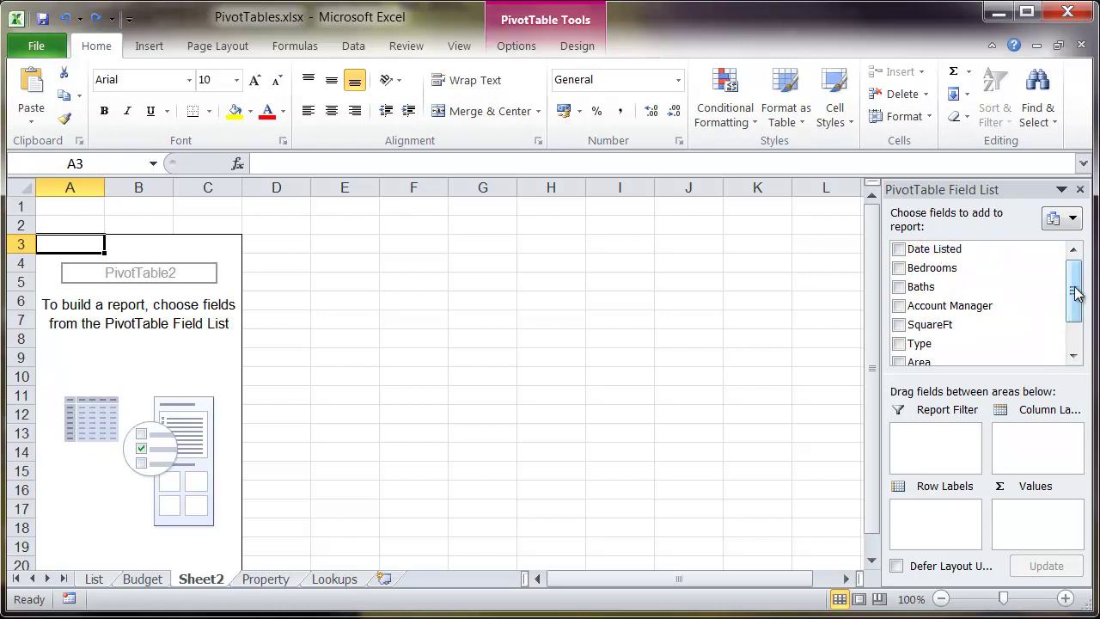
pyautogui.moveTo(1073, 287); pyautogui.dragTo(1077, 335)
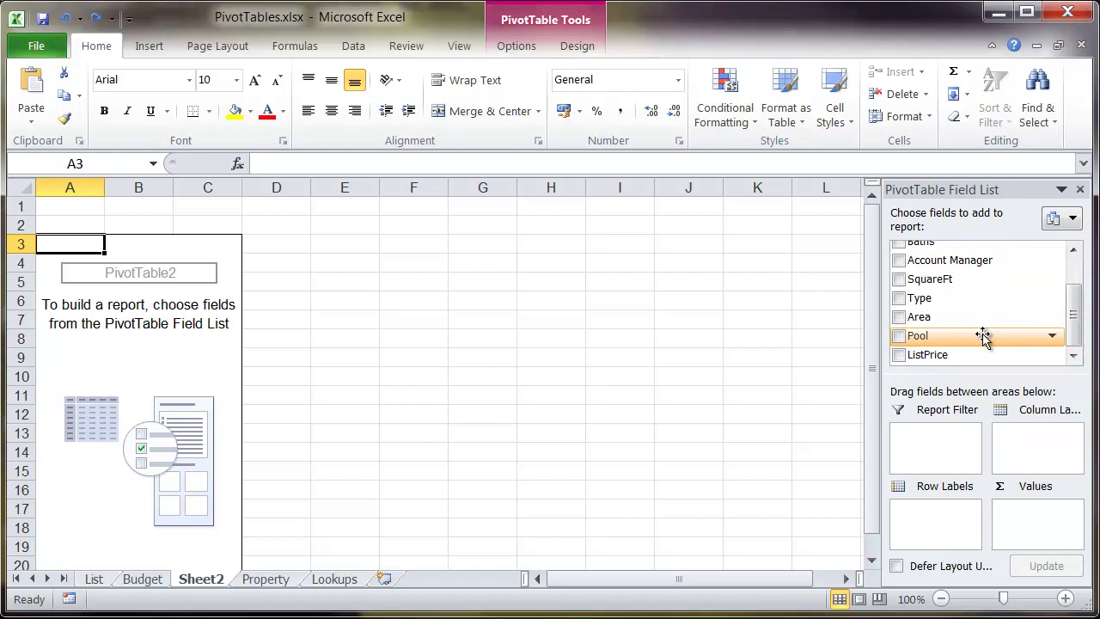
pyautogui.click(899, 355)
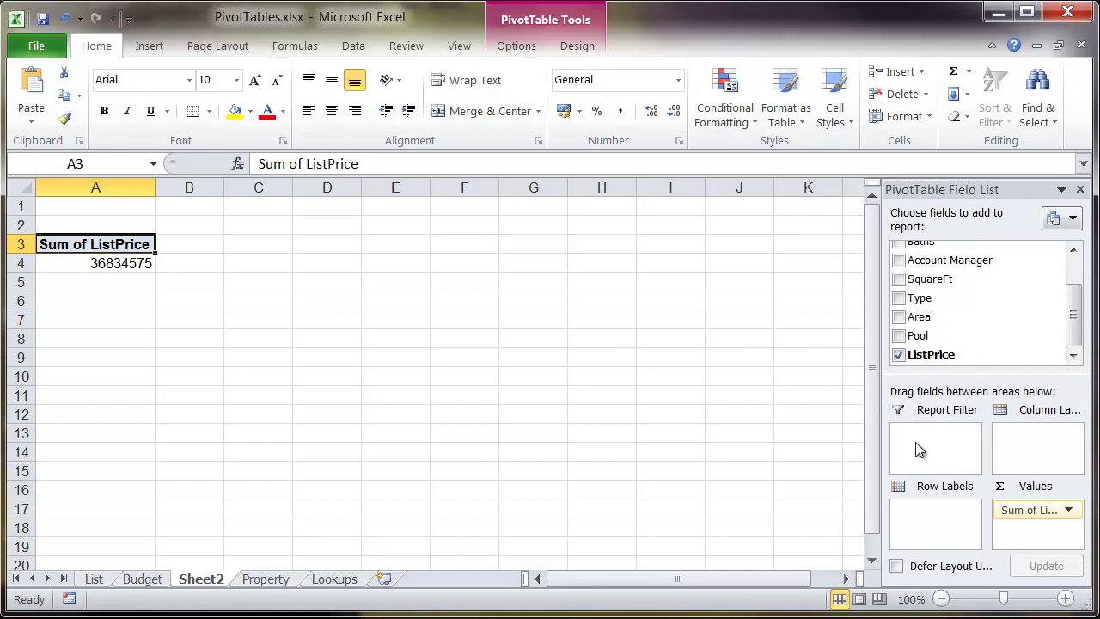
# Step: Add Account Manager to Row Labels and inspect each of the four managers' ListPrice totals
pyautogui.moveTo(1074, 300); pyautogui.dragTo(1069, 285)
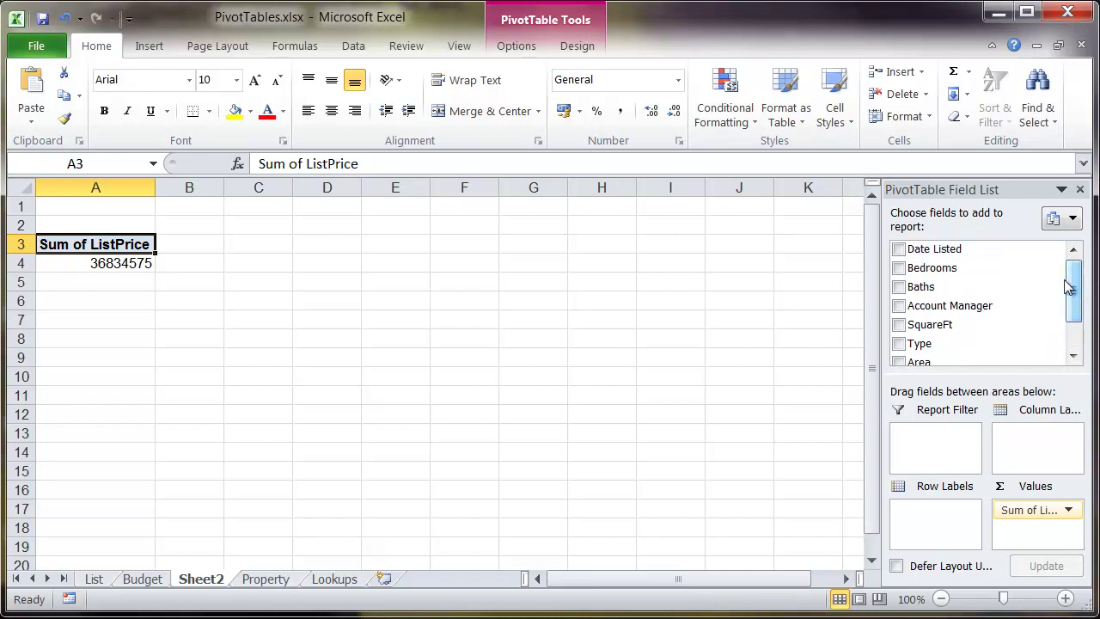
pyautogui.click(900, 308)
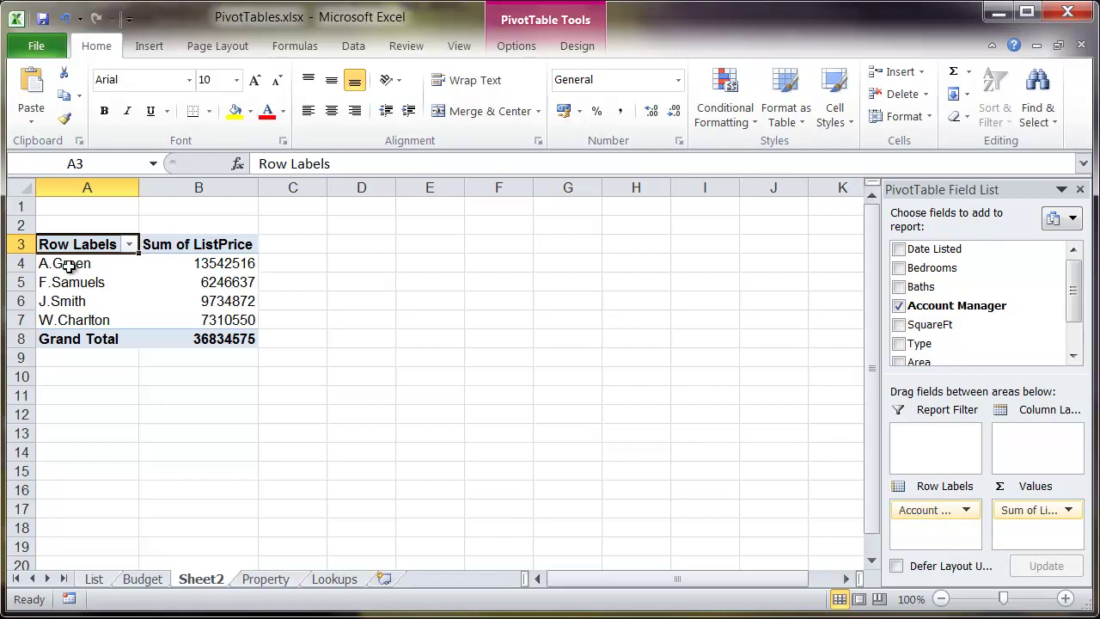
pyautogui.moveTo(213, 269)
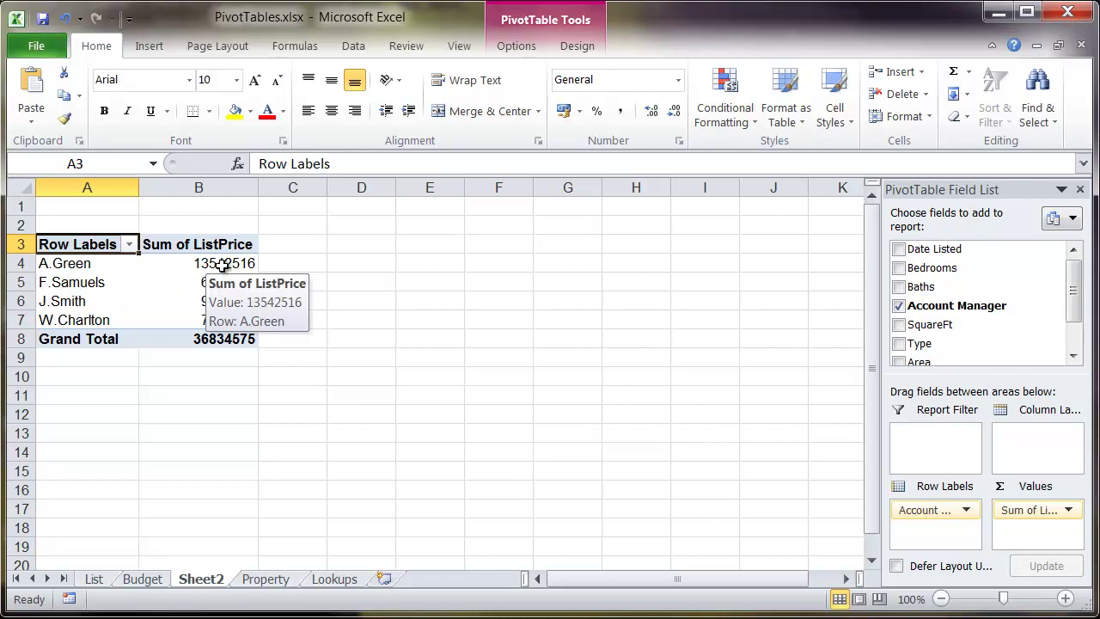
pyautogui.moveTo(220, 300)
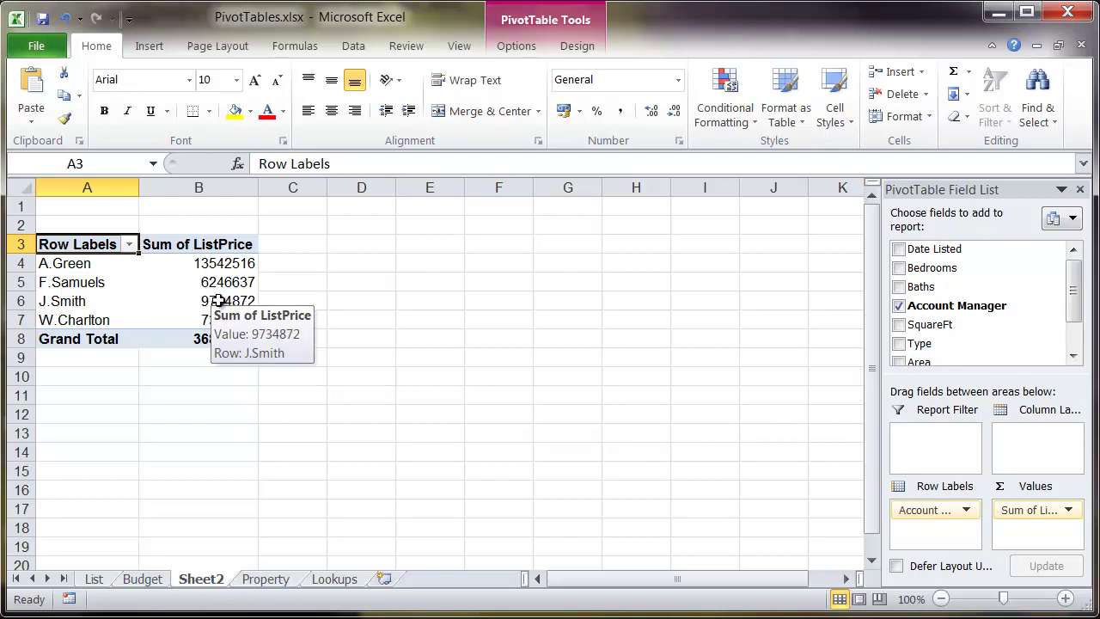
pyautogui.click(219, 264)
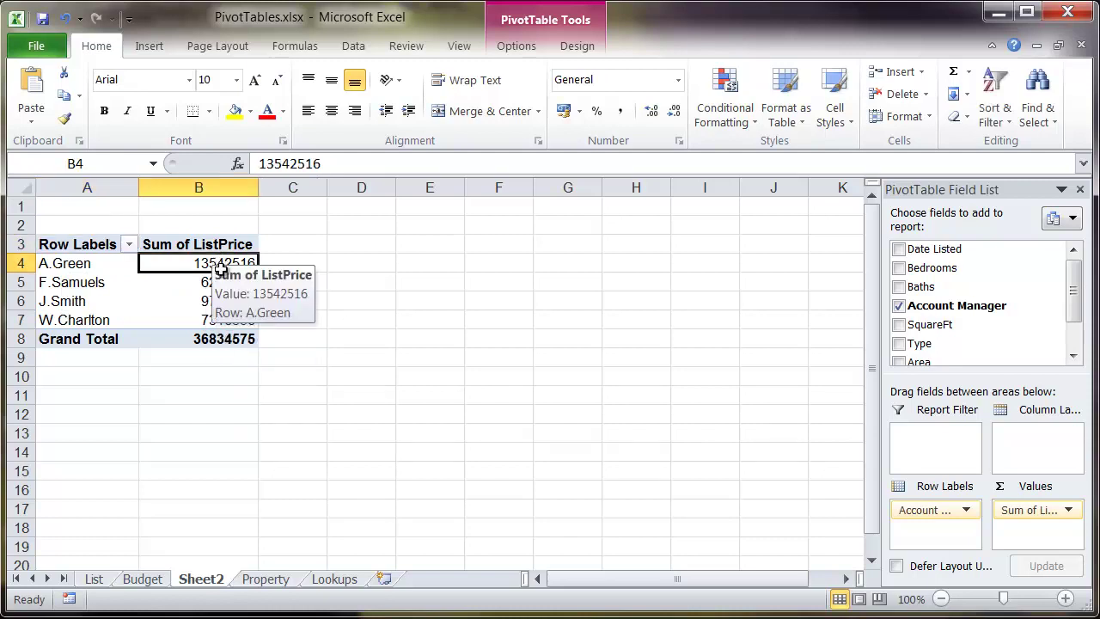
pyautogui.click(227, 284)
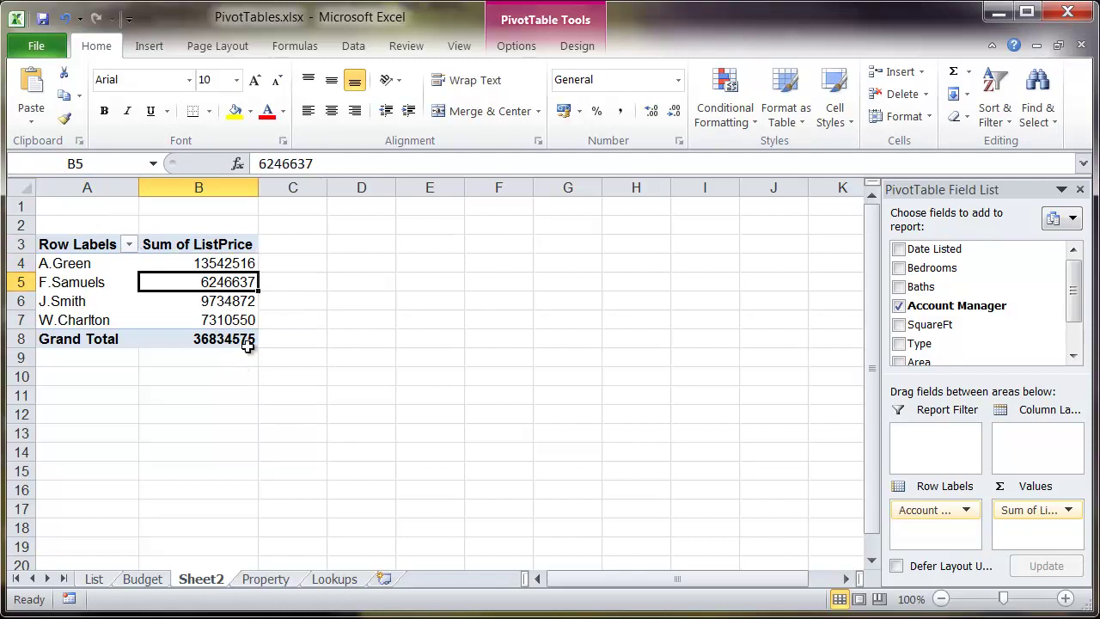
pyautogui.click(225, 301)
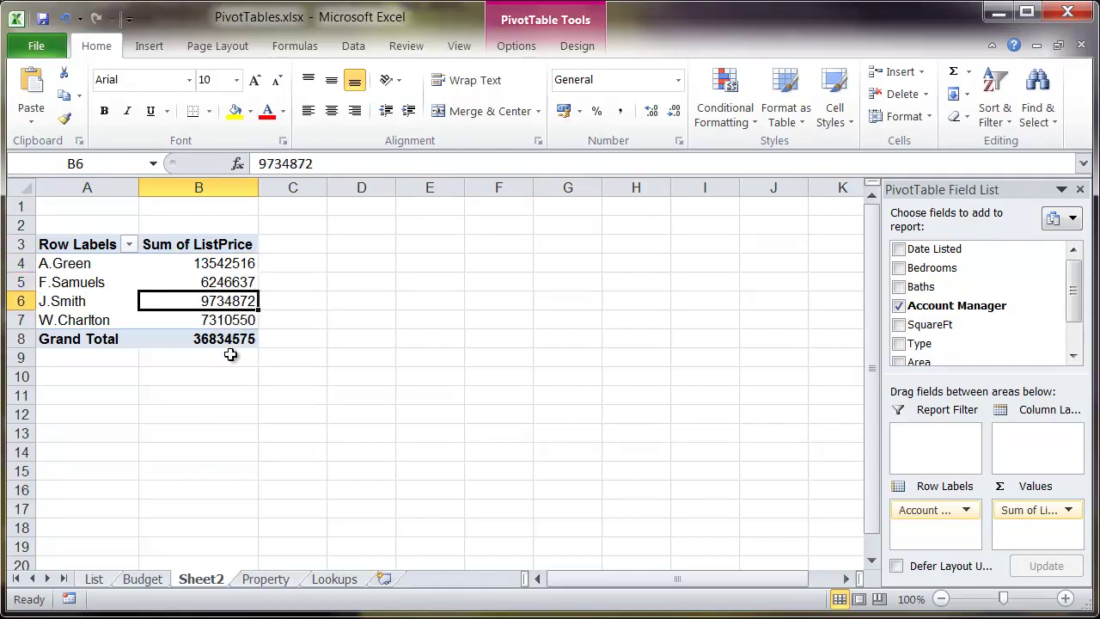
pyautogui.click(225, 320)
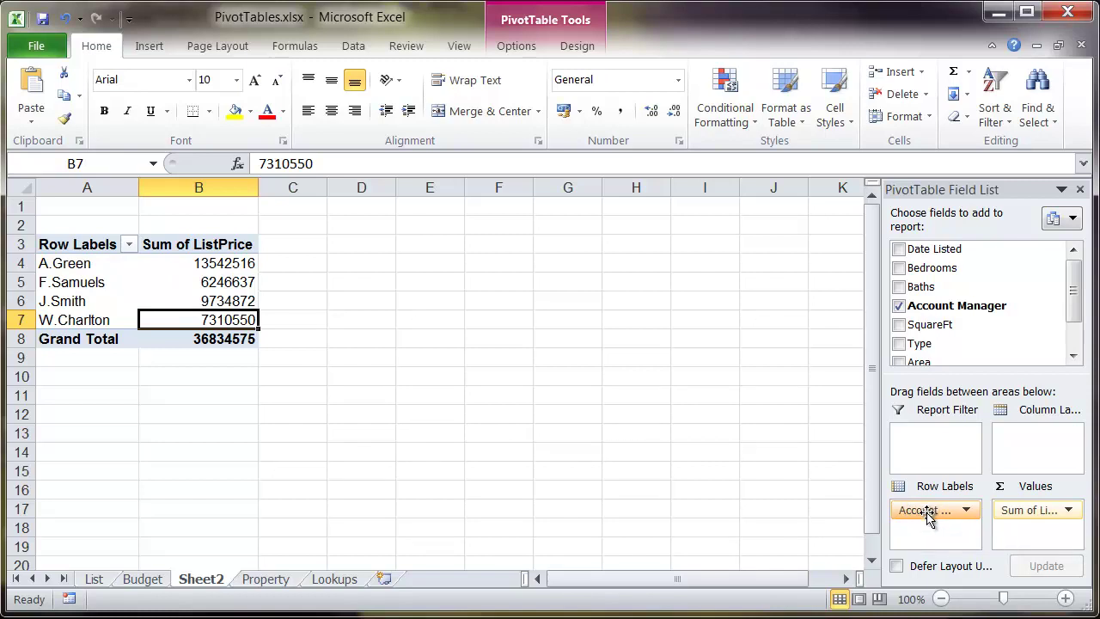
# Step: Move Account Manager from rows to columns, then to Report Filter, then drag it out entirely
pyautogui.moveTo(931, 509); pyautogui.dragTo(1036, 443)
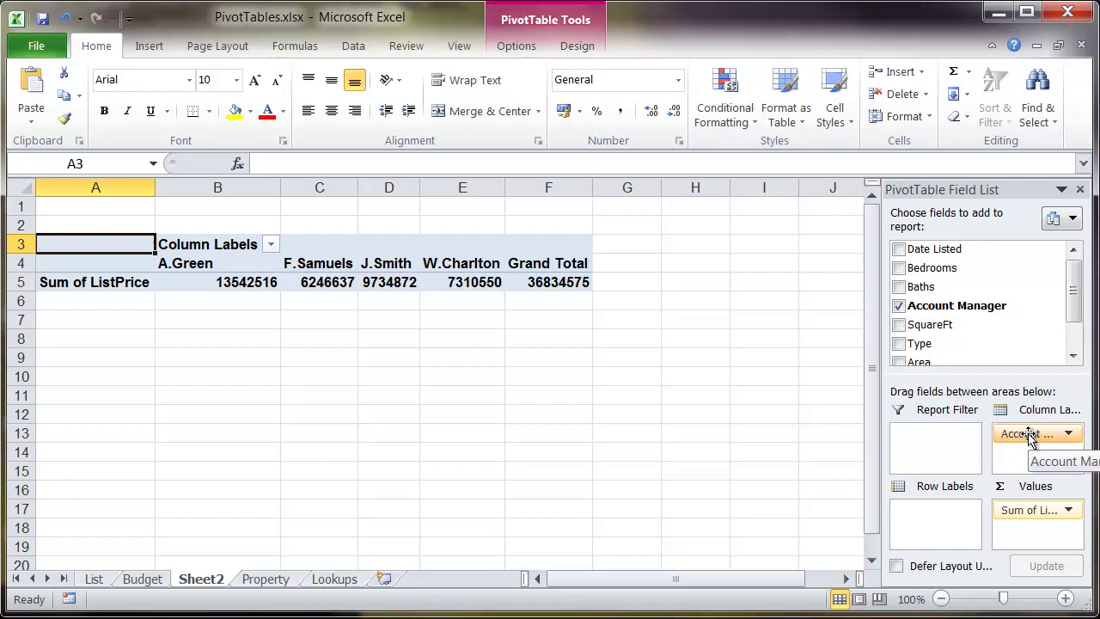
pyautogui.moveTo(1032, 436); pyautogui.dragTo(945, 442)
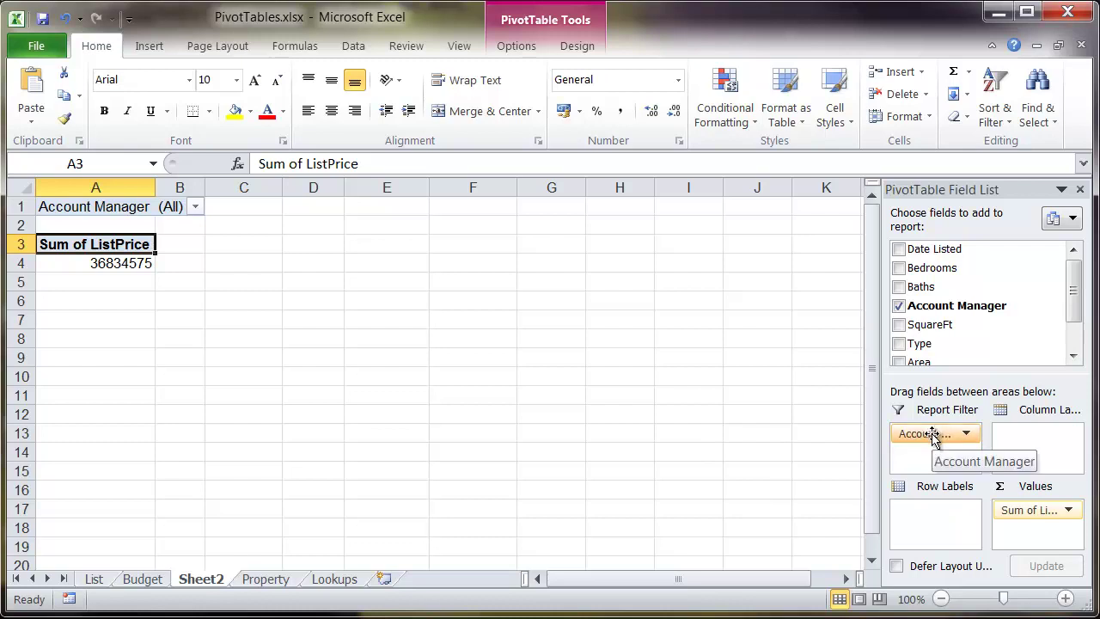
pyautogui.moveTo(934, 435); pyautogui.dragTo(809, 381)
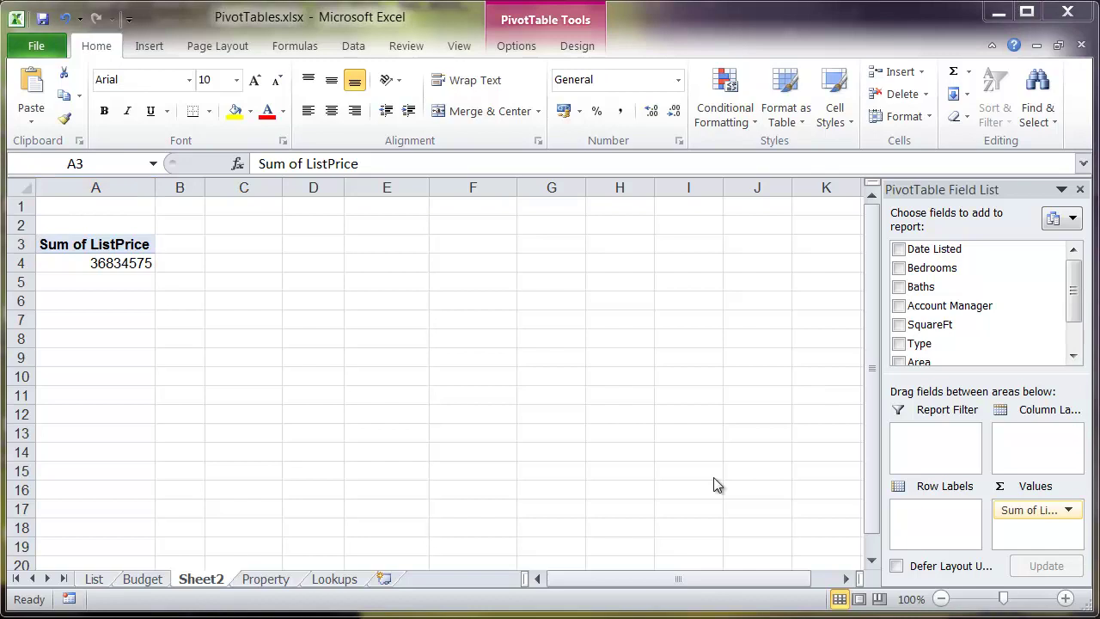
# Step: Add Account Manager, Type and Area as nested rows, then enlarge the field layout areas
pyautogui.click(900, 306)
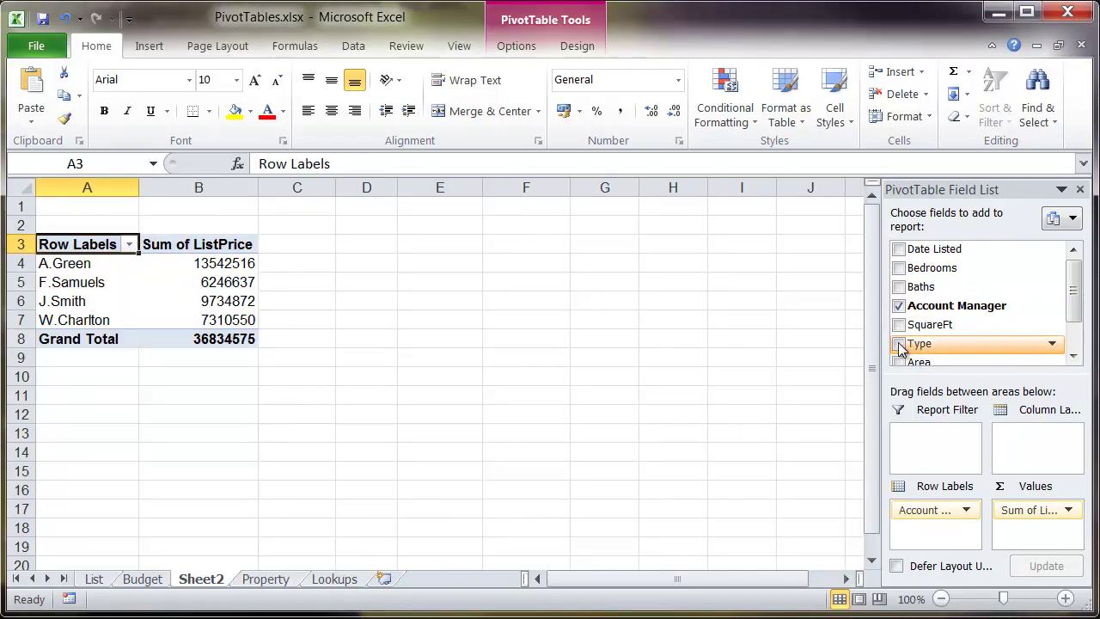
pyautogui.click(899, 345)
pyautogui.click(899, 363)
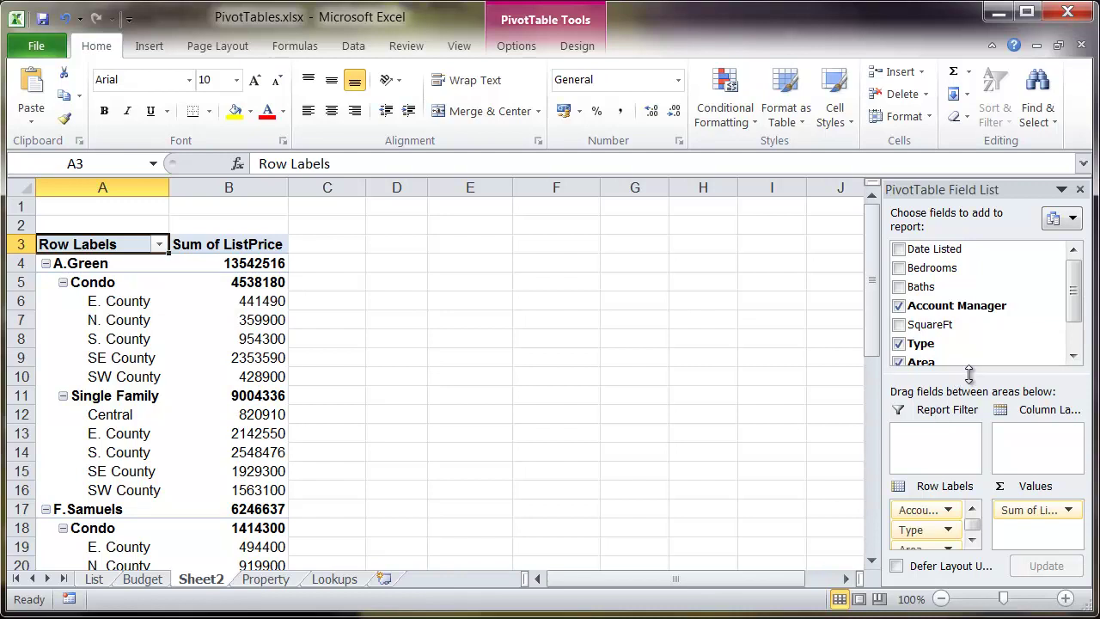
pyautogui.moveTo(970, 375); pyautogui.dragTo(963, 343)
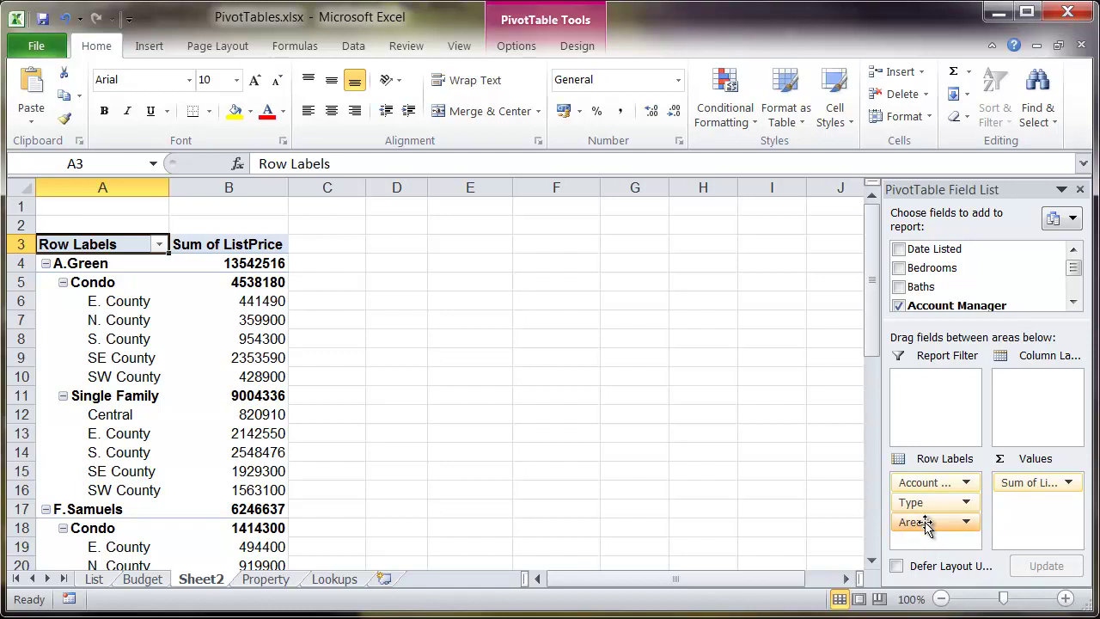
# Step: Move Area to the top of Row Labels and put Type above Account Manager, then remove both fields
pyautogui.moveTo(927, 526); pyautogui.dragTo(928, 486)
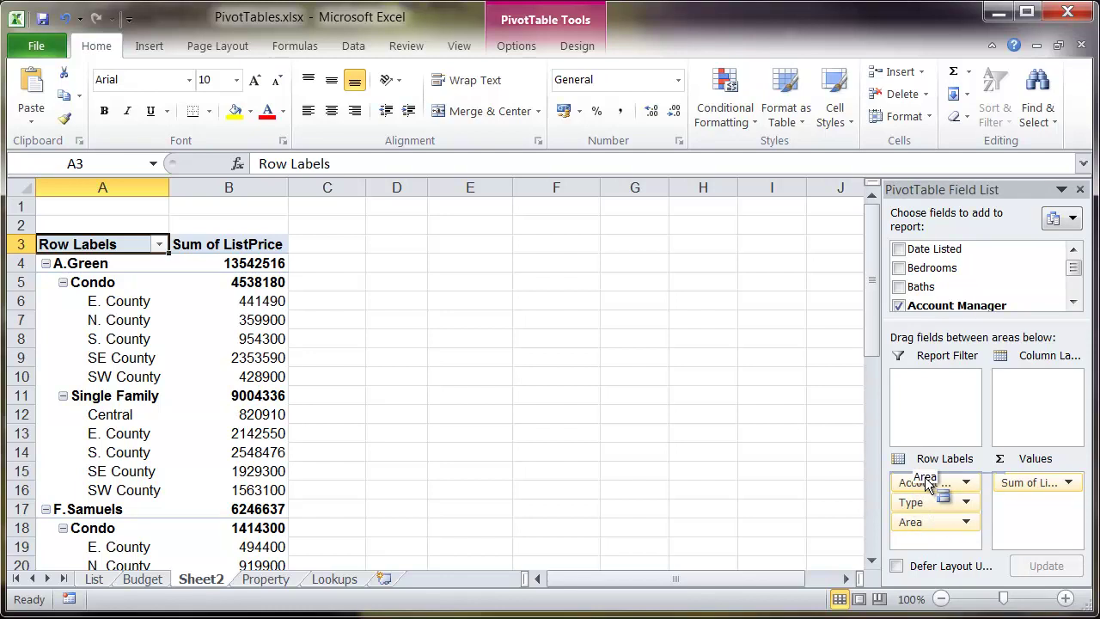
pyautogui.moveTo(929, 486); pyautogui.dragTo(929, 484)
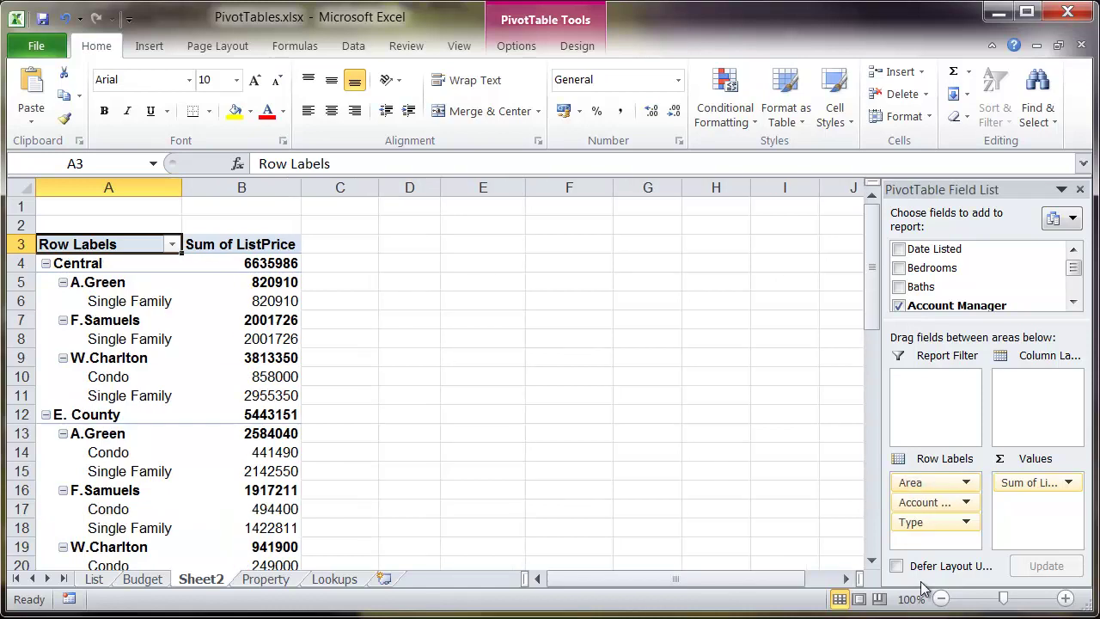
pyautogui.moveTo(915, 528); pyautogui.dragTo(915, 504)
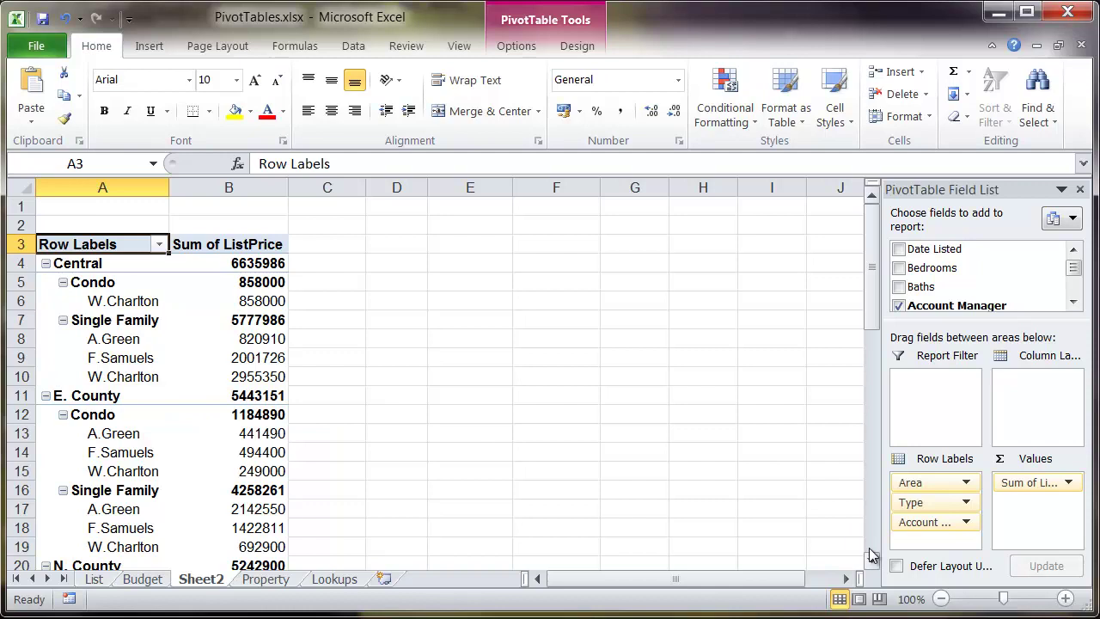
pyautogui.moveTo(927, 524); pyautogui.dragTo(808, 483)
pyautogui.moveTo(928, 505); pyautogui.dragTo(827, 478)
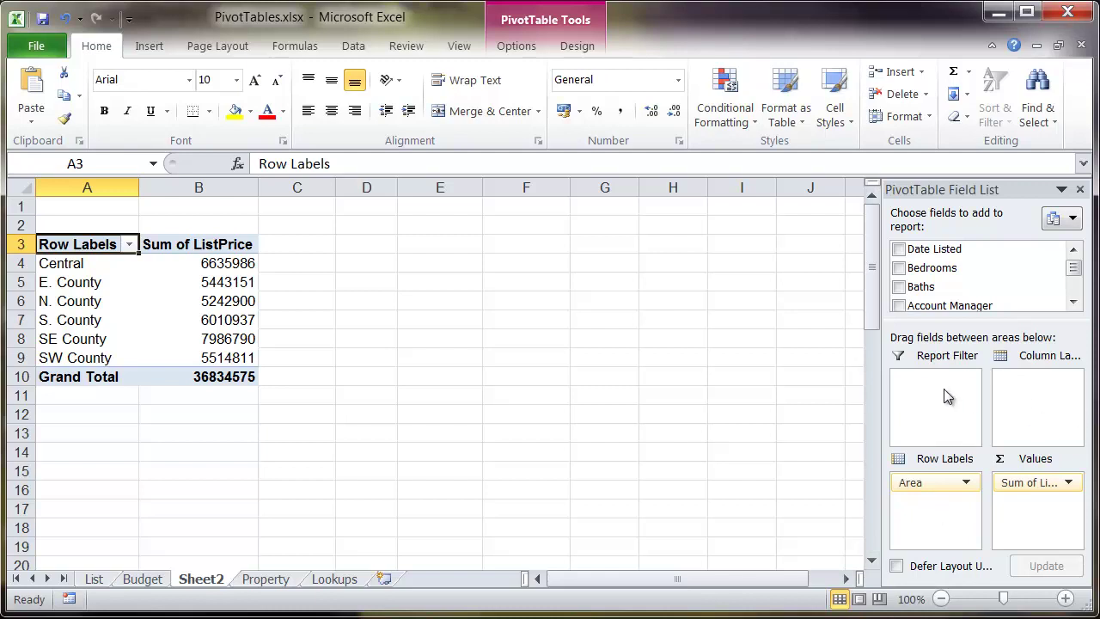
# Step: Put Account Manager in Column Labels and Type in Report Filter, then select the J.Smith SW County total in D10
pyautogui.click(900, 306)
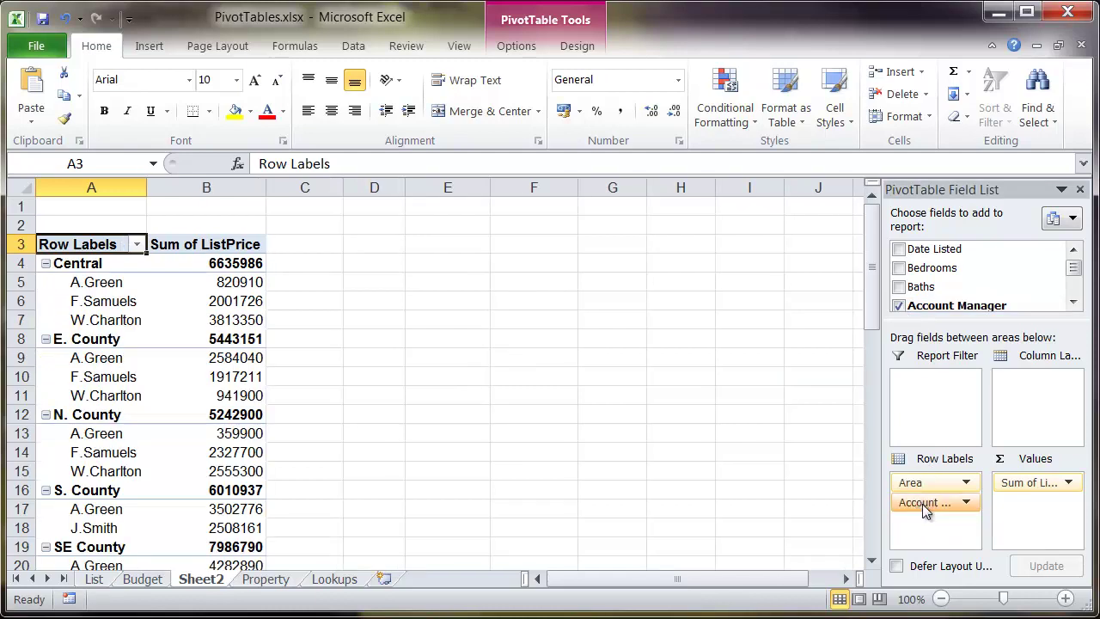
pyautogui.moveTo(927, 510); pyautogui.dragTo(1053, 392)
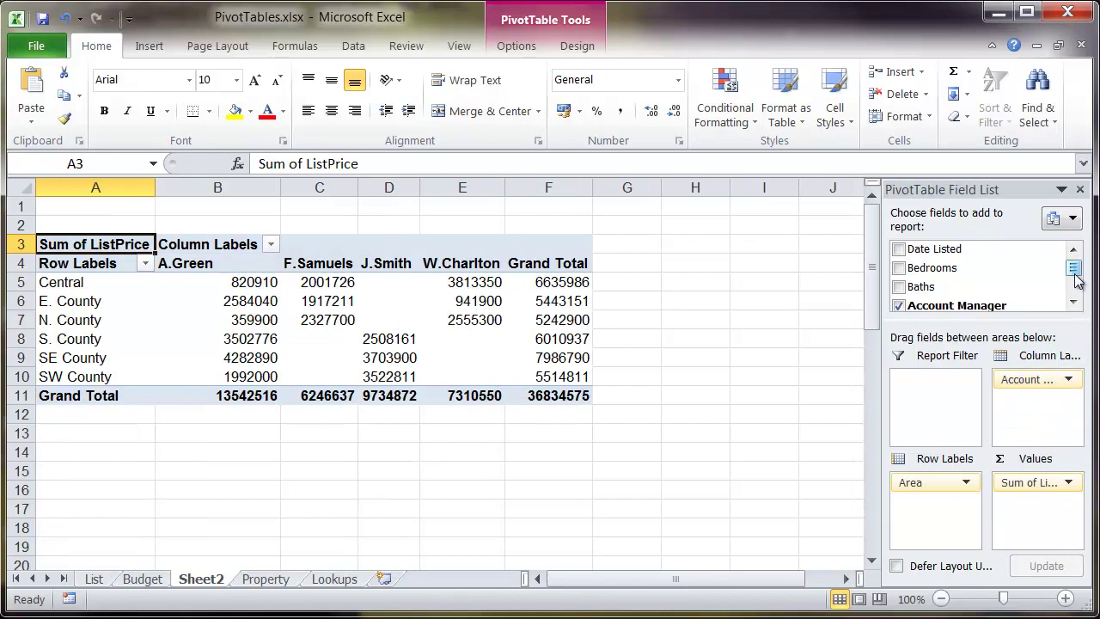
pyautogui.moveTo(1073, 269); pyautogui.dragTo(1076, 287)
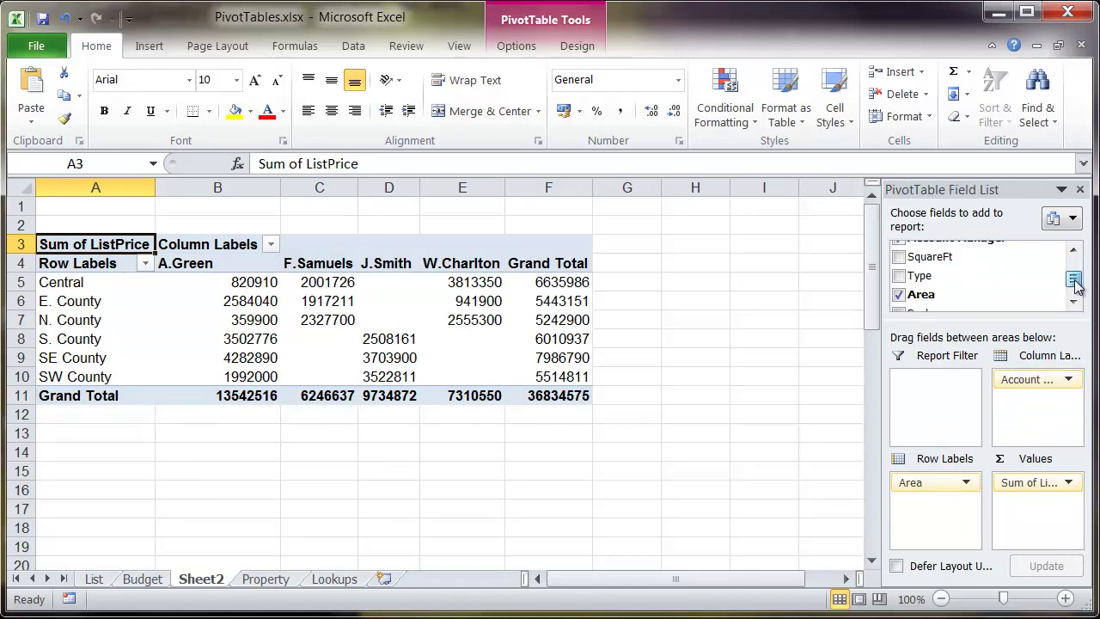
pyautogui.click(913, 276)
pyautogui.moveTo(935, 503); pyautogui.dragTo(954, 430)
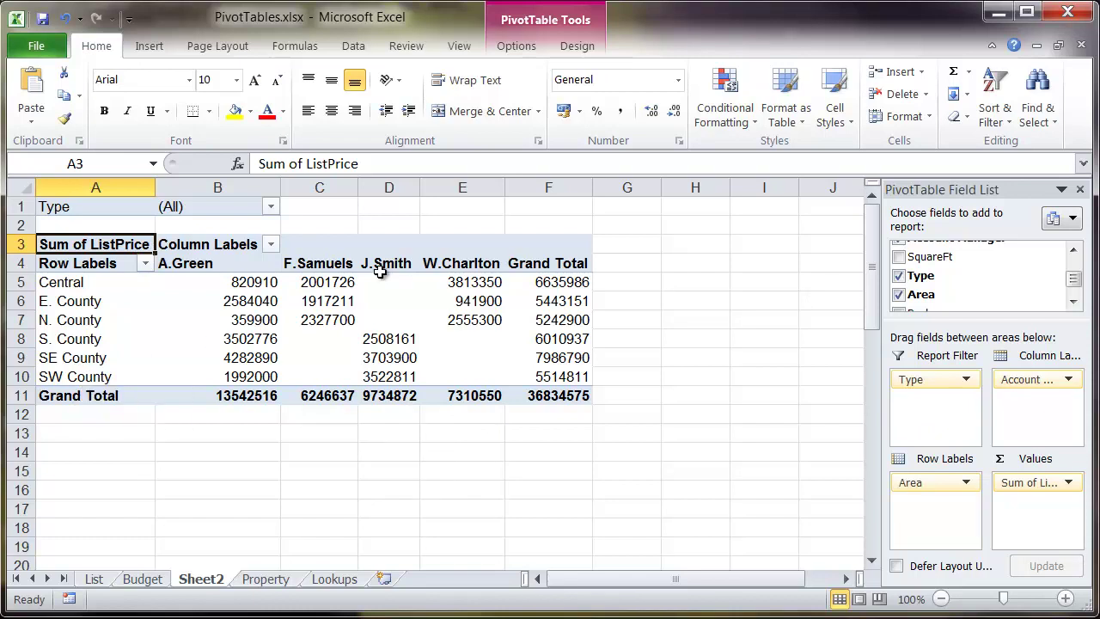
pyautogui.click(390, 377)
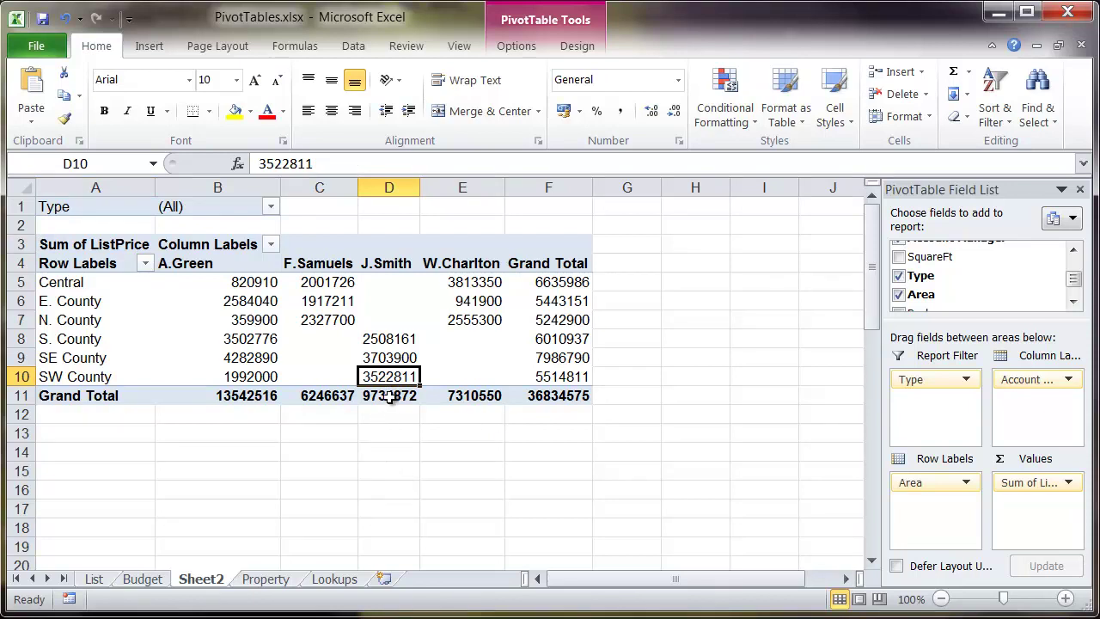
pyautogui.moveTo(405, 396)
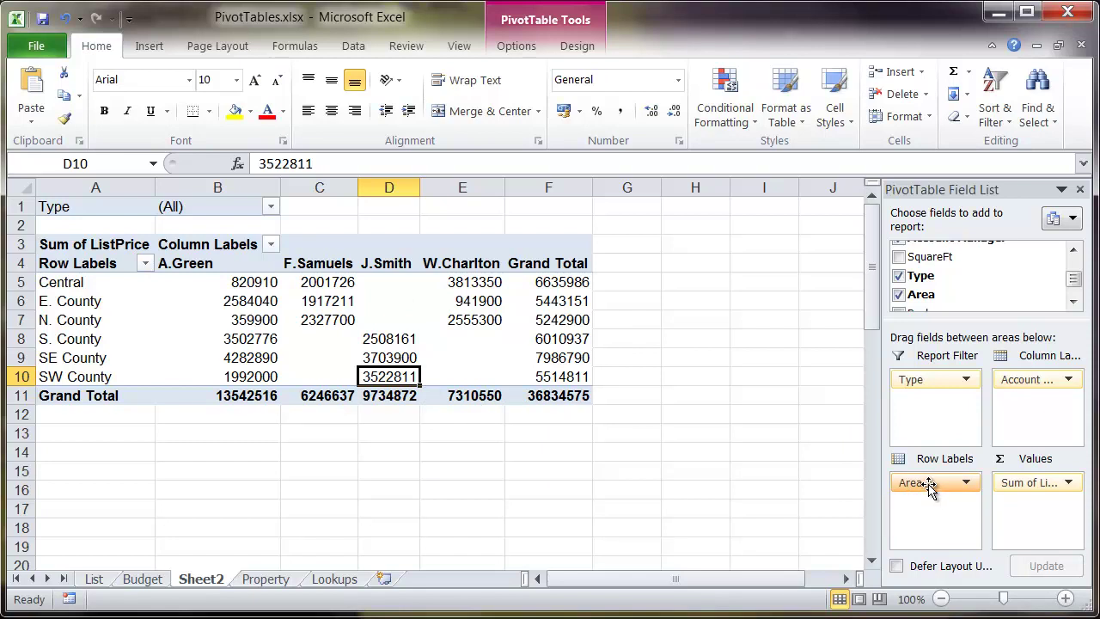
# Step: Use Clear All on the PivotTable Tools Options tab, then reselect the blank PivotTable2
pyautogui.click(524, 54)
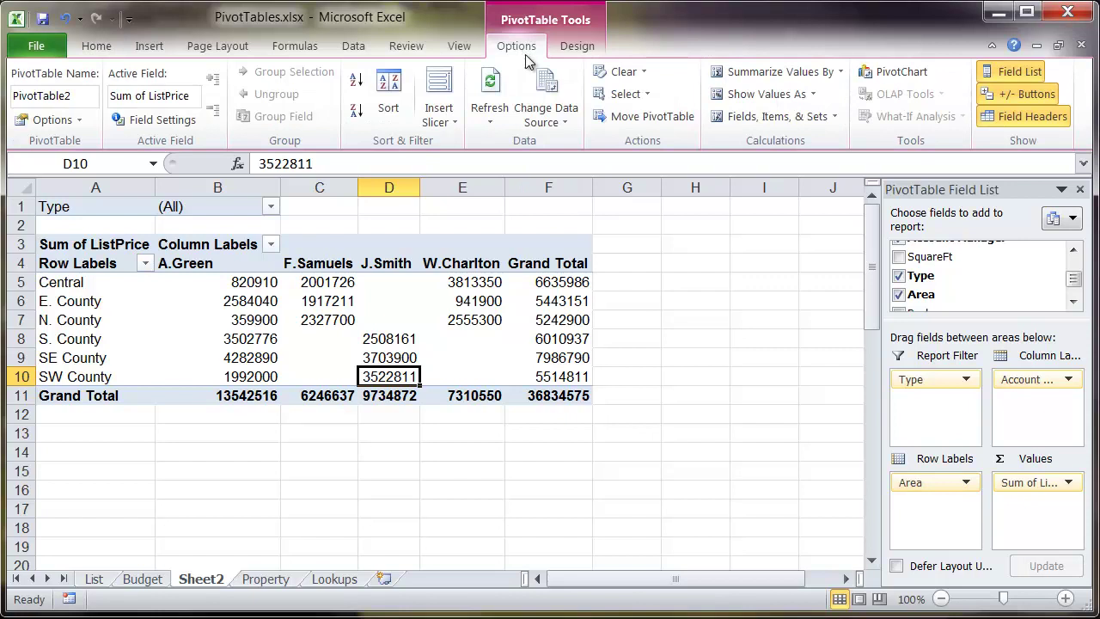
pyautogui.click(643, 74)
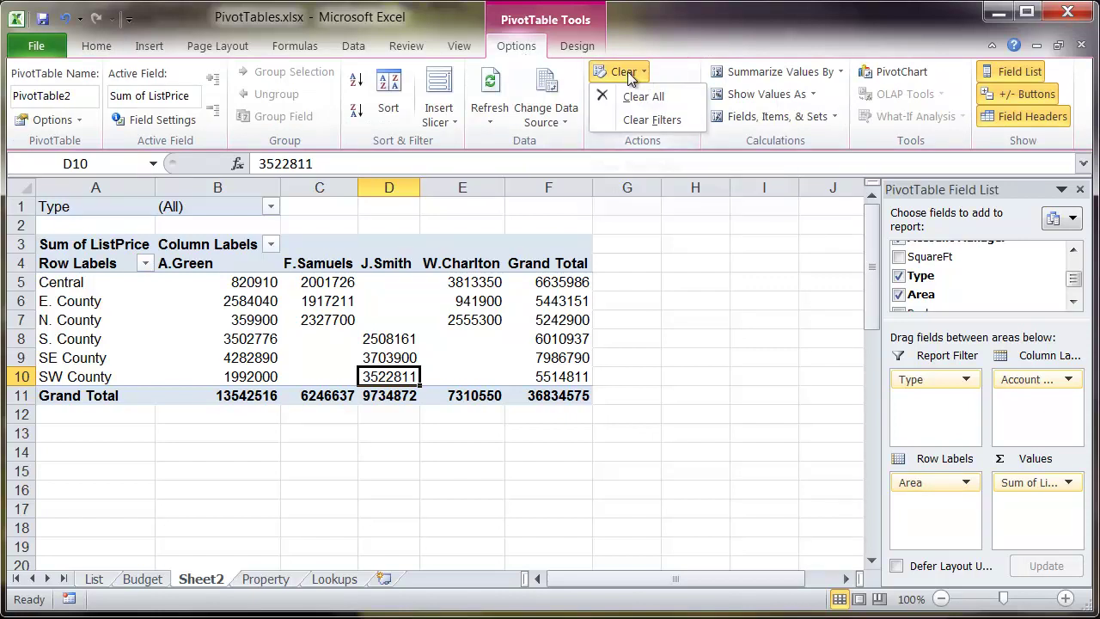
pyautogui.click(635, 97)
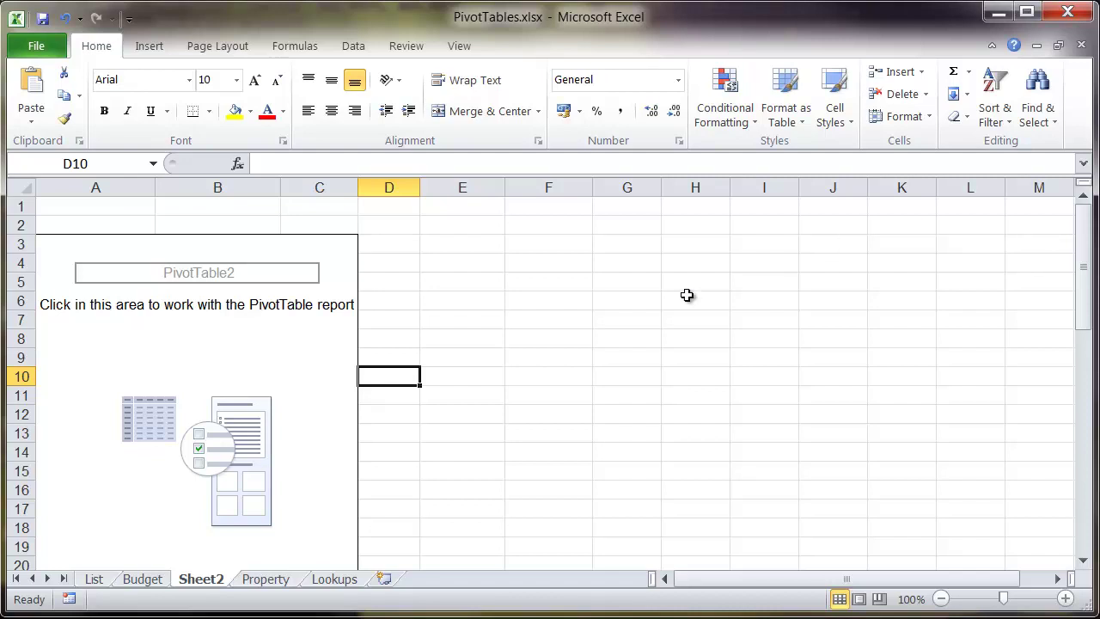
pyautogui.click(64, 247)
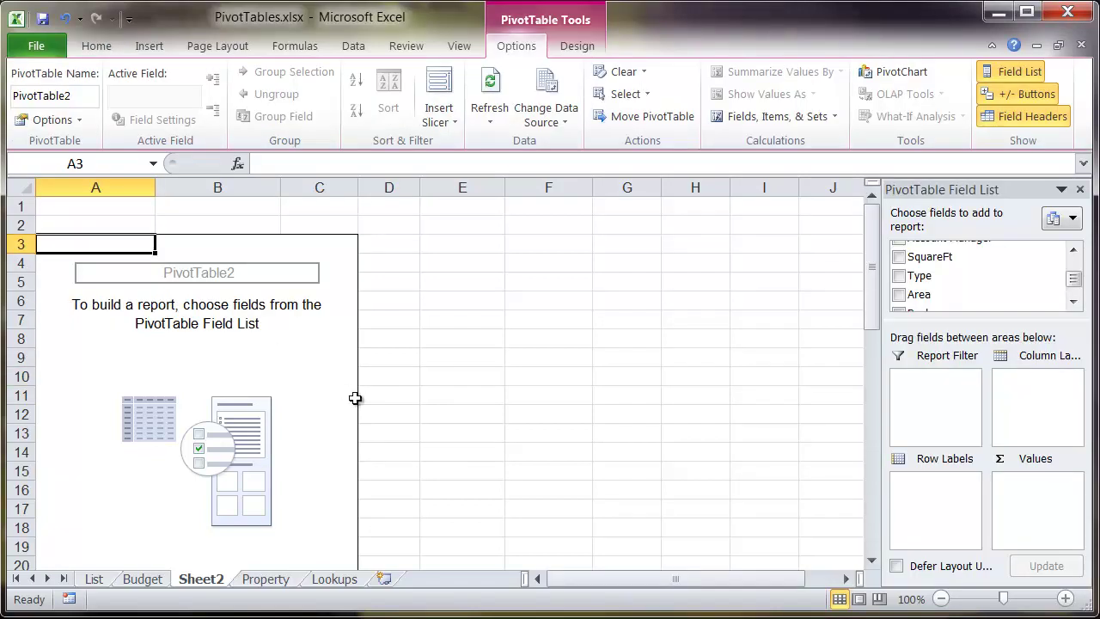